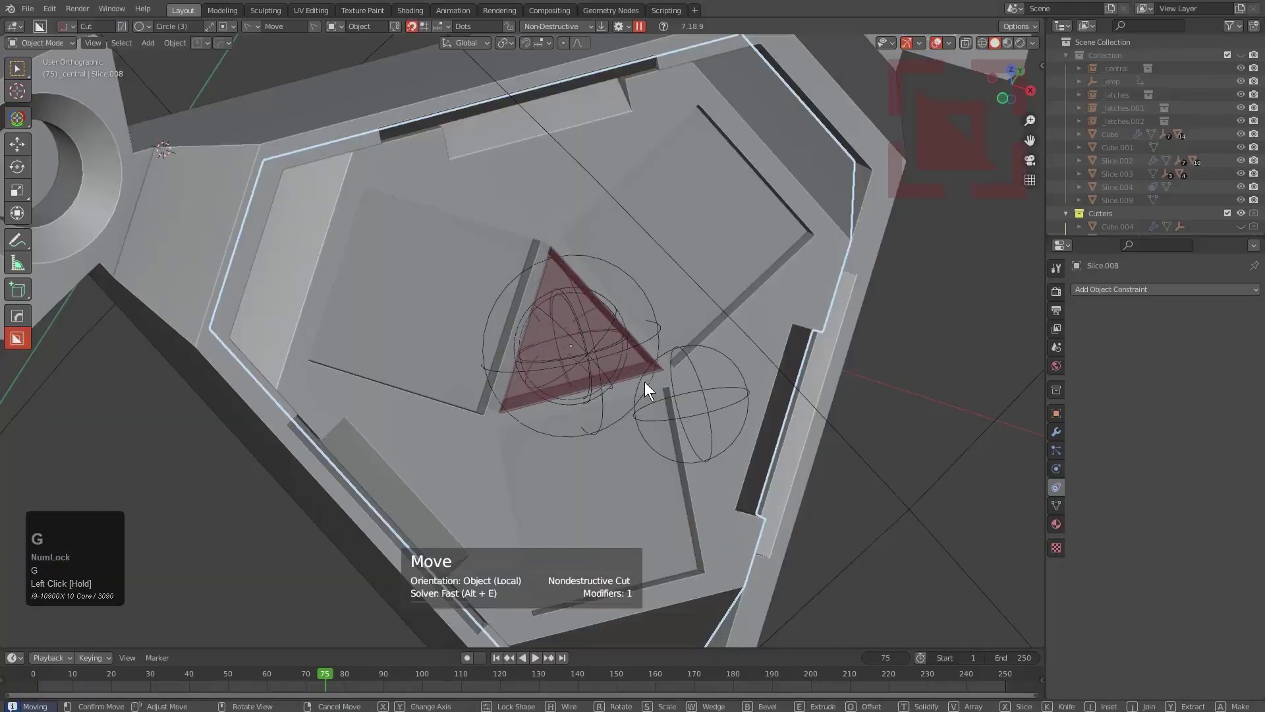
Step: Finish the triangular BoxCutter cut on the sci-fi cube with a bevel
key("b")
left_click(622, 318)
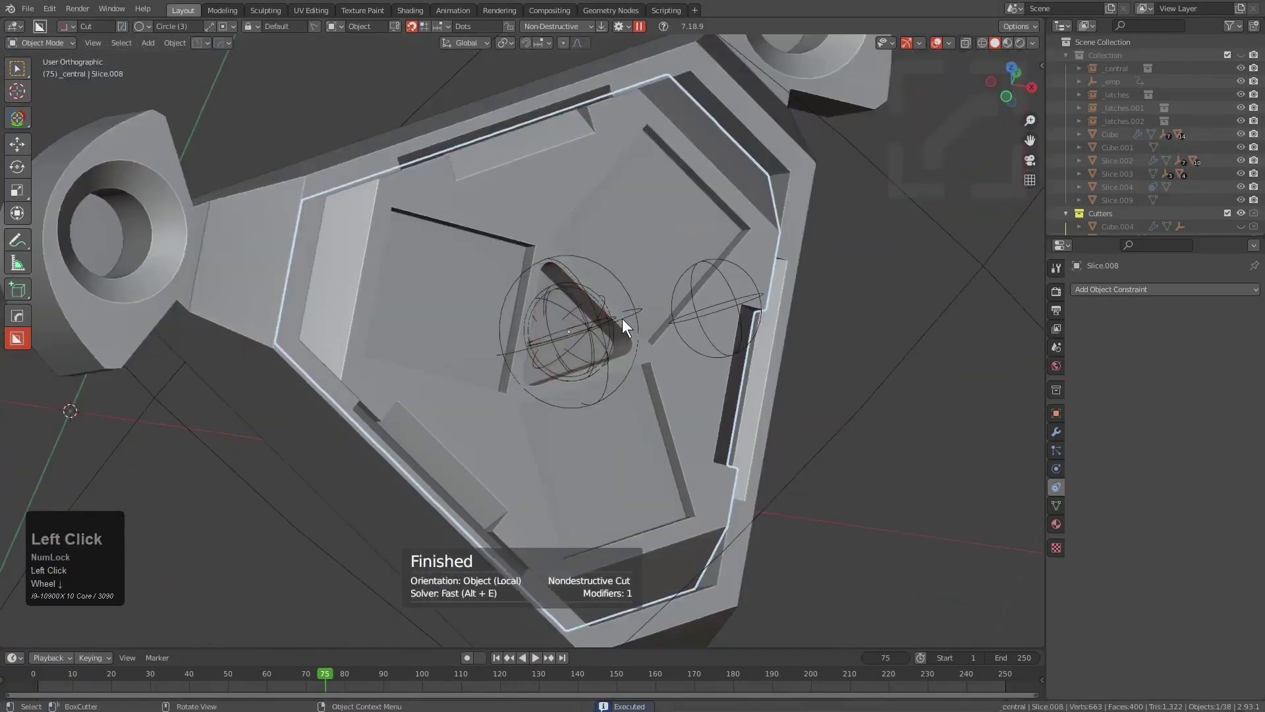
key("q")
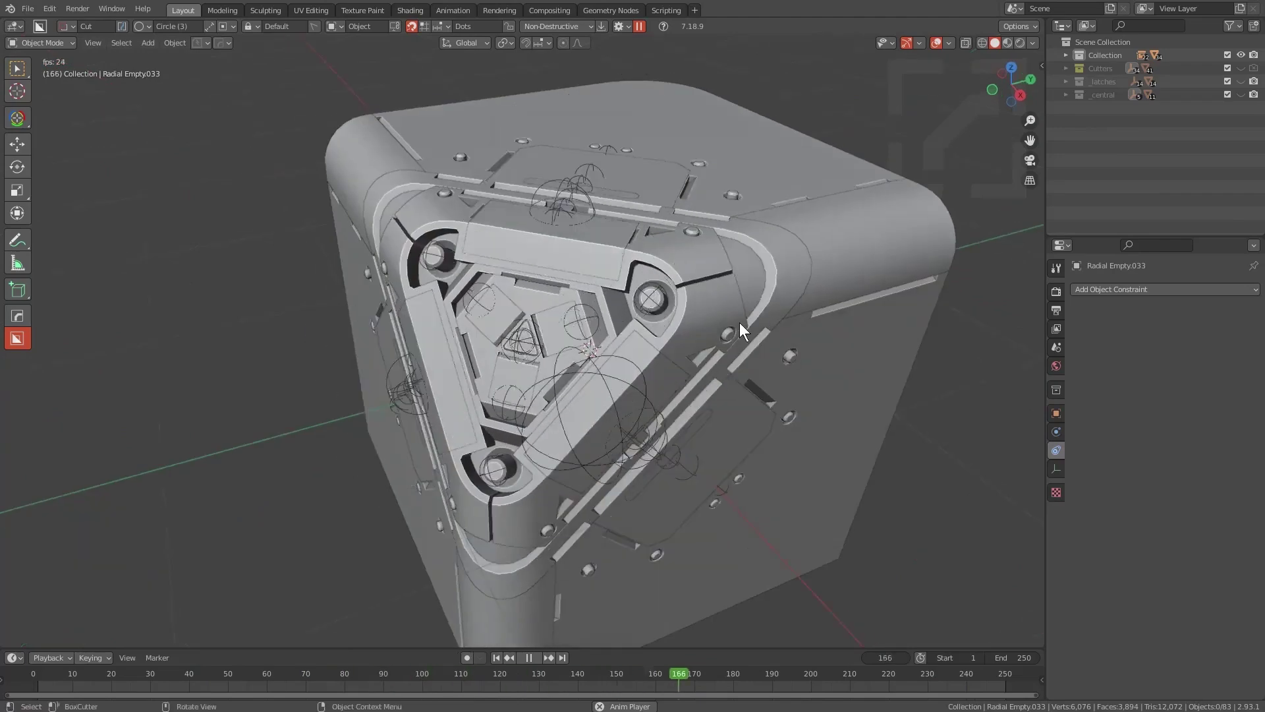
Step: From the first frame, add a Hard Ops camera aimed at the cube and start moving it
middle_click_drag(740, 322, 709, 325)
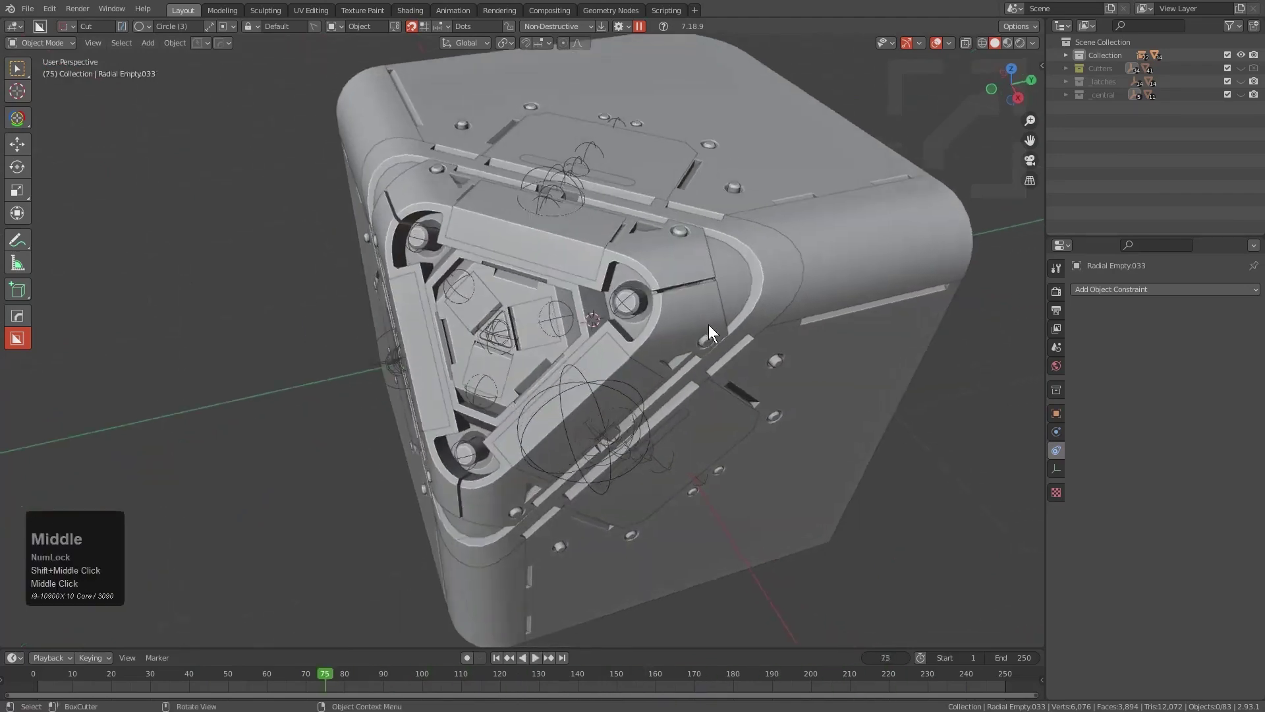
key("shift+Left")
scroll(689, 347, "up", 5)
middle_click(562, 318, "alt")
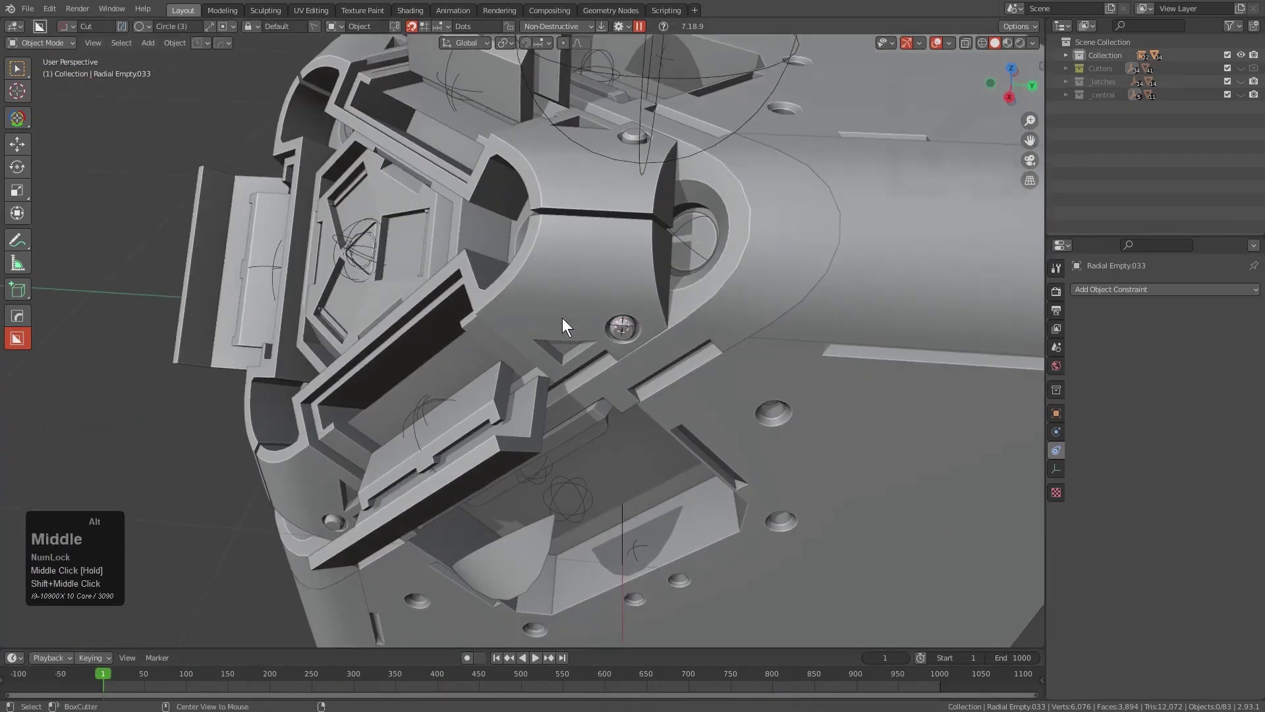
left_click(695, 277)
middle_click_drag(520, 340, 619, 482)
key("g")
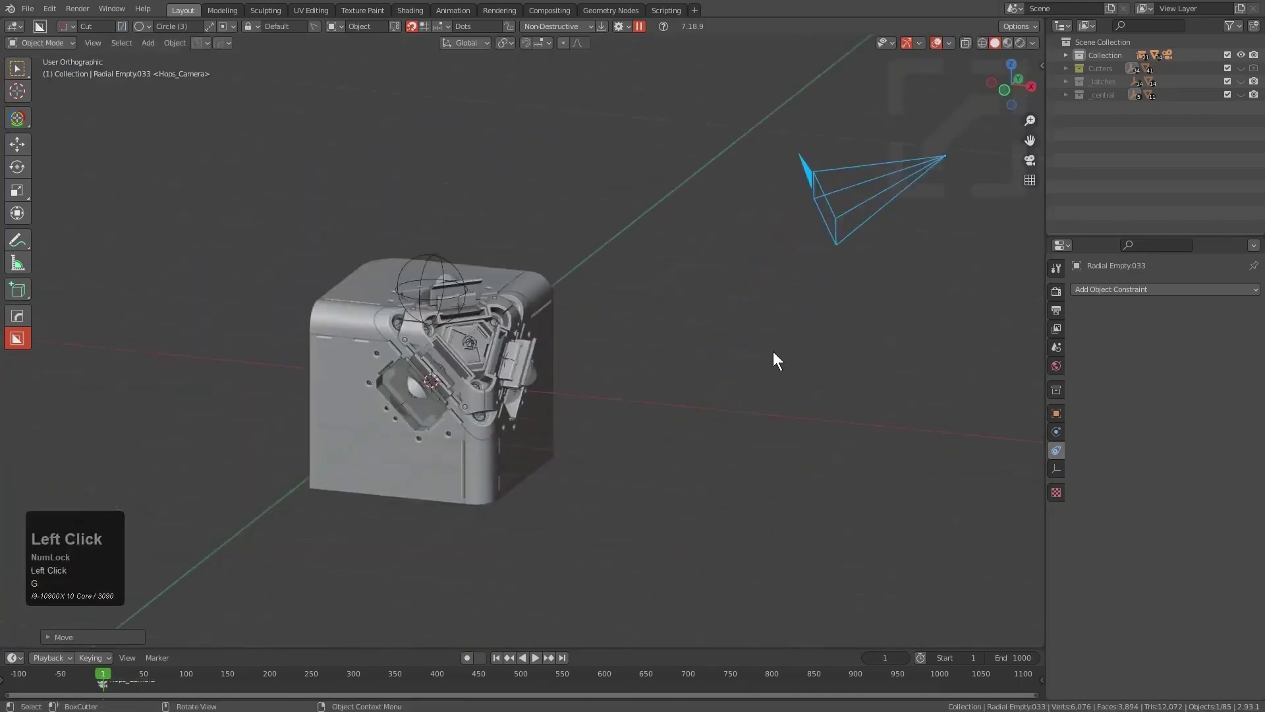
Step: Reposition the new camera in top view, then preview the animation through it
key("KP_7")
key("g")
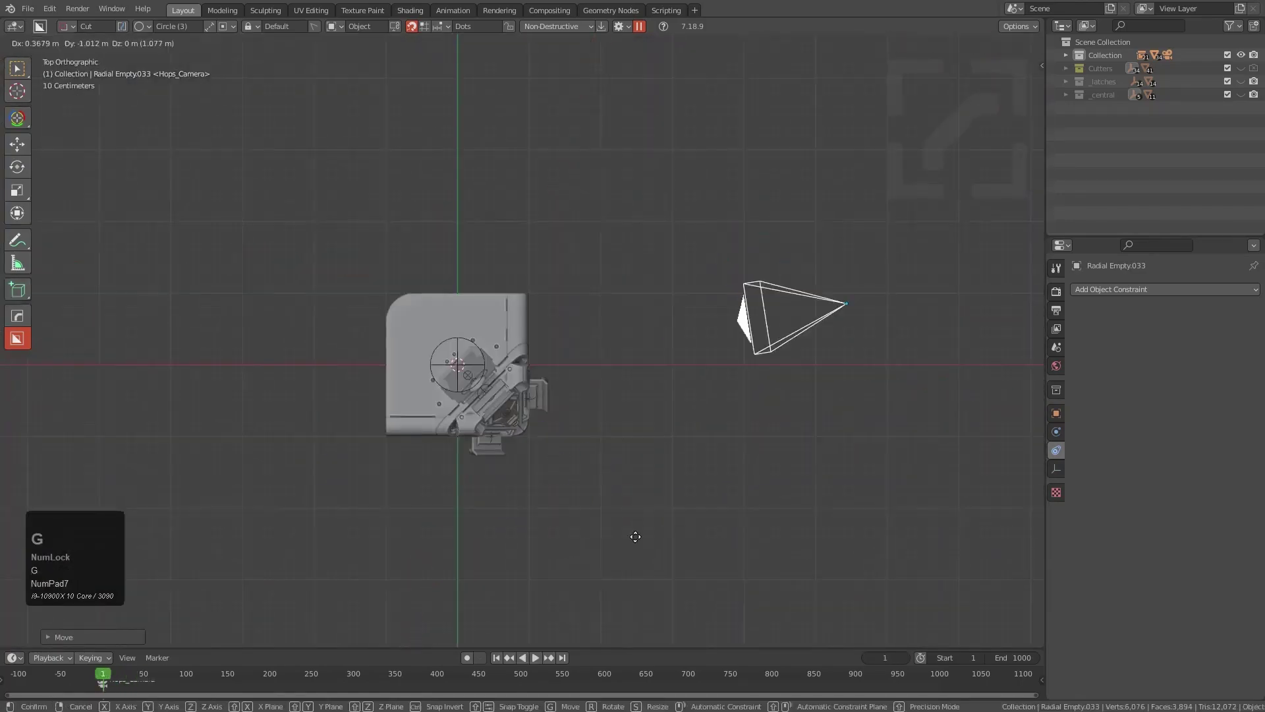
left_click(636, 537)
key("KP_0")
key("space")
scroll(624, 473, "down", 2)
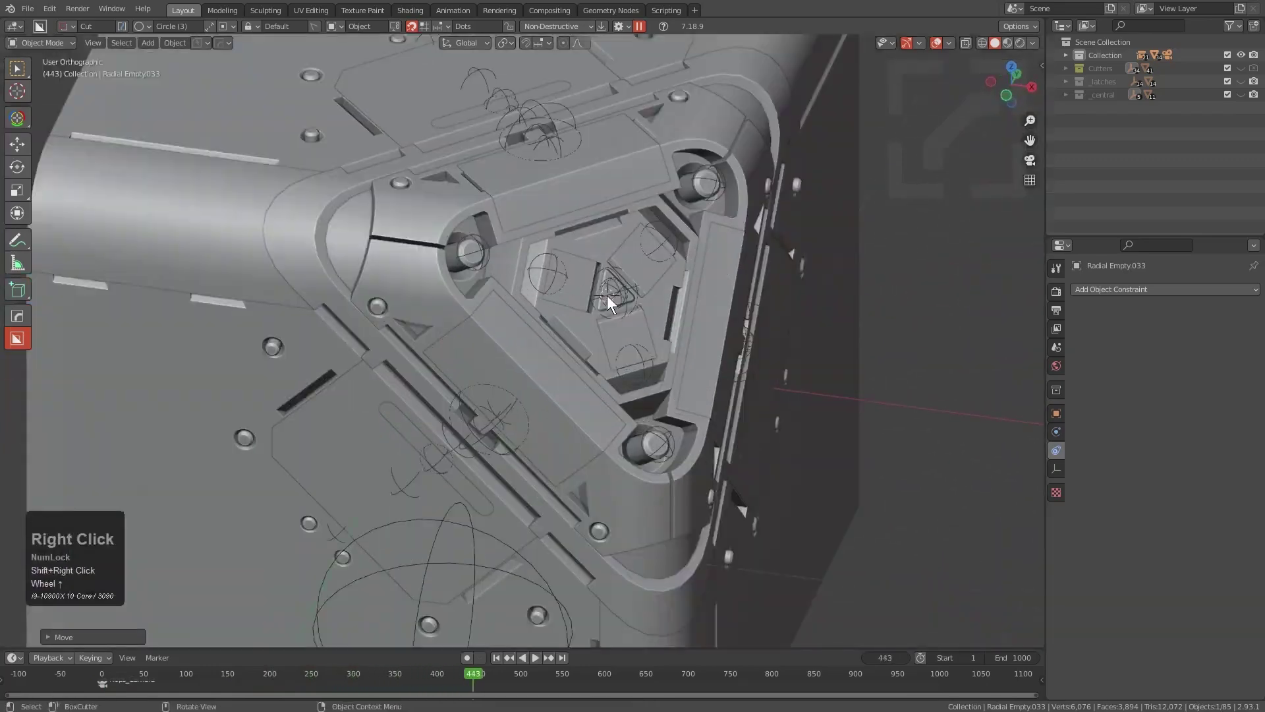
scroll(607, 296, "up", 2)
Step: Add a second turntable camera at frame 443 and play back through it
key("q")
left_click(697, 295)
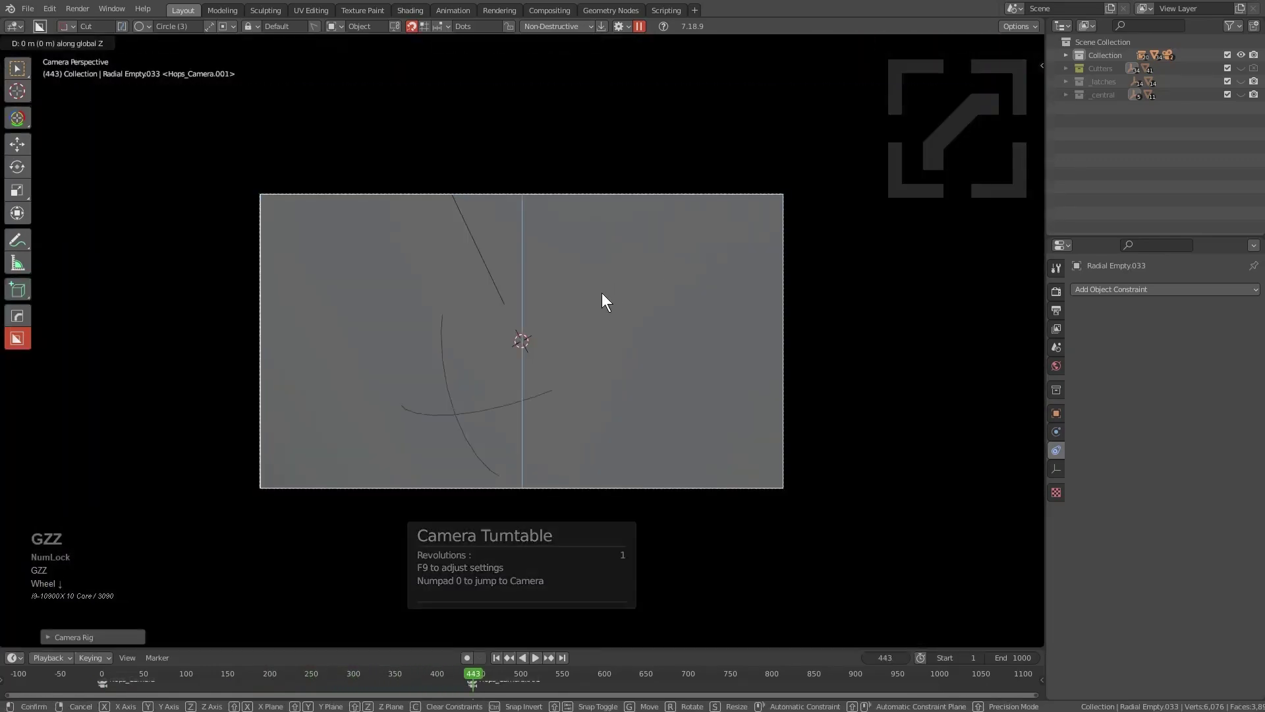
scroll(473, 410, "up", 2)
key("space")
key("KP_0")
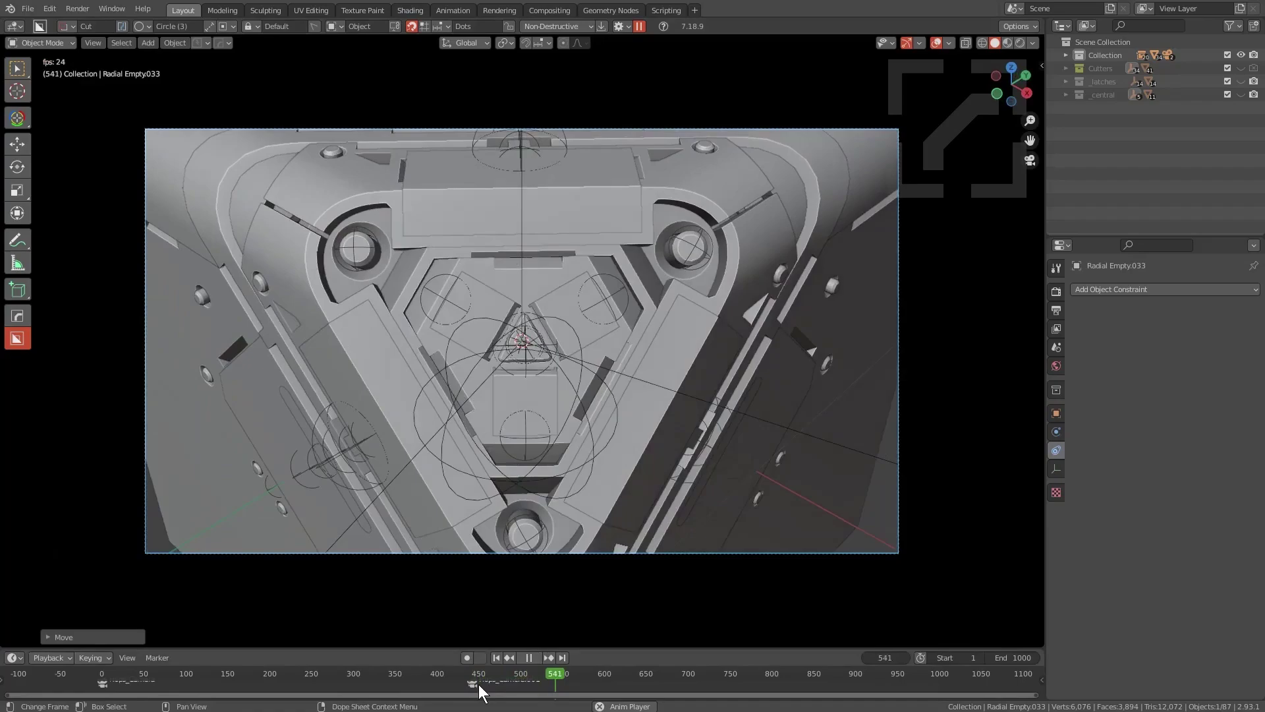
Step: Add a third turntable camera at frame 911 and edit the animation's end frame
right_click_drag(478, 685, 847, 683)
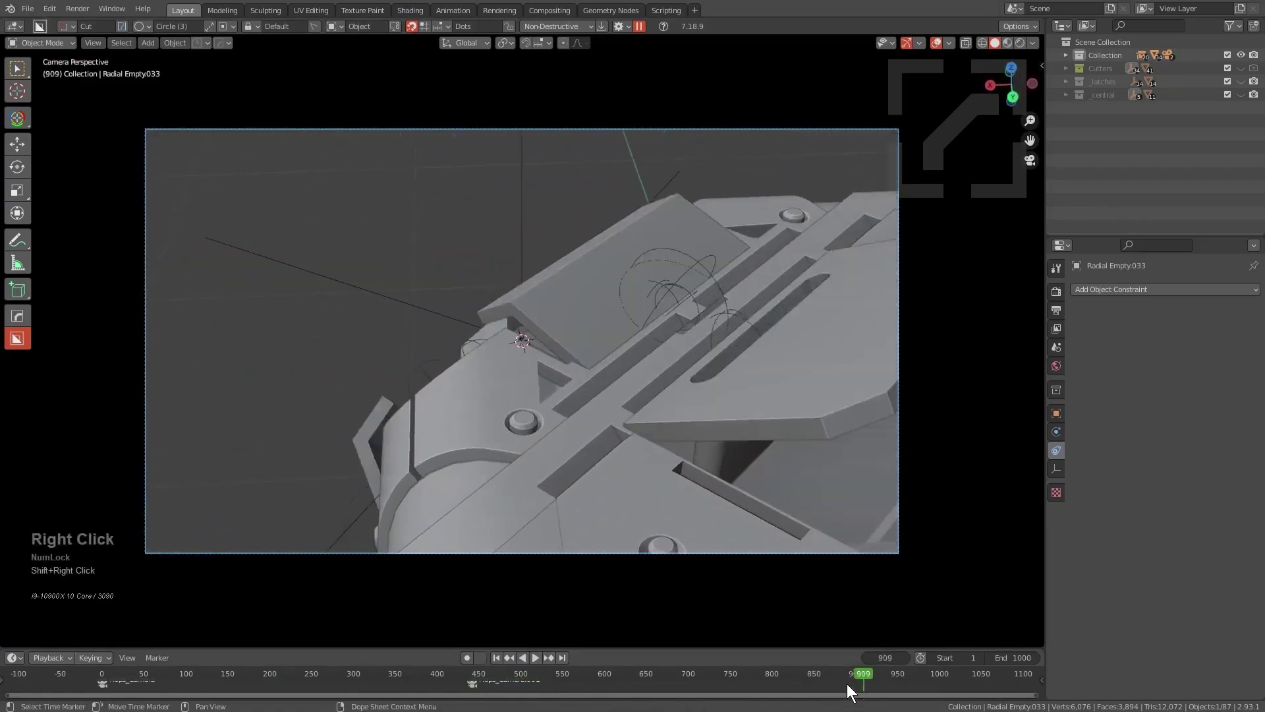
scroll(593, 337, "down", 2)
middle_click_drag(593, 337, 557, 321)
key("q")
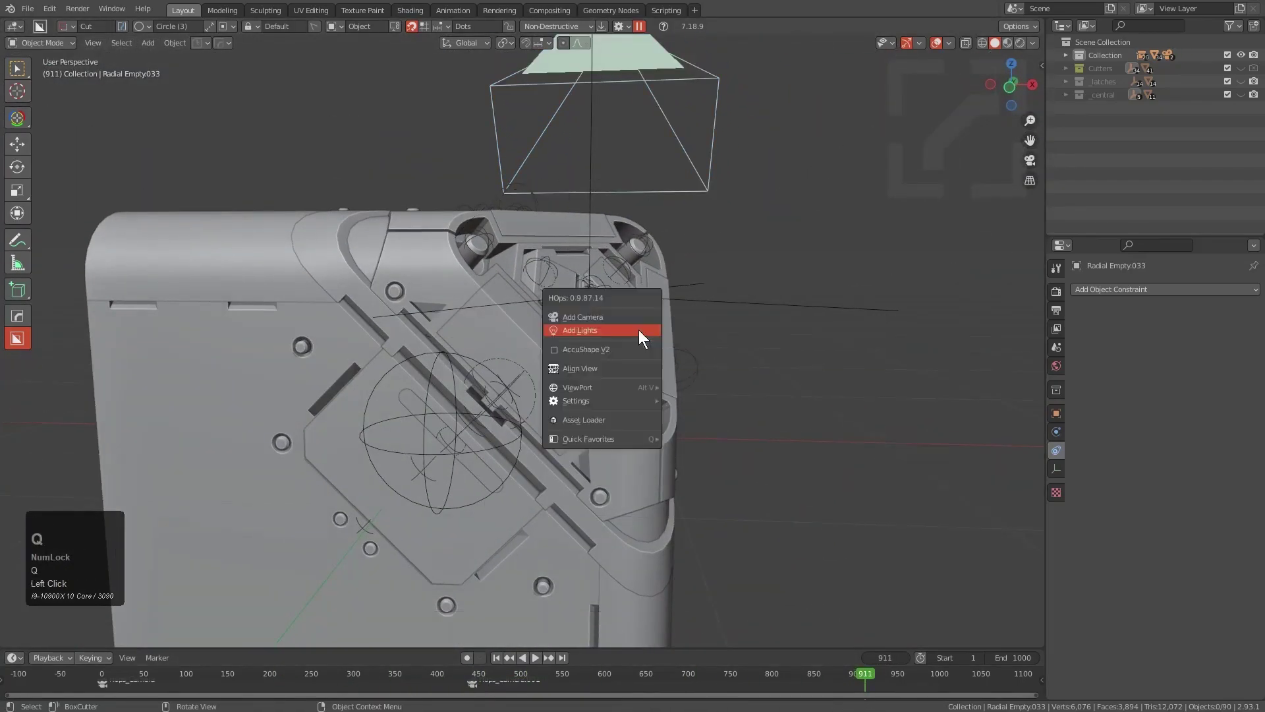
left_click(640, 324)
left_click(682, 663)
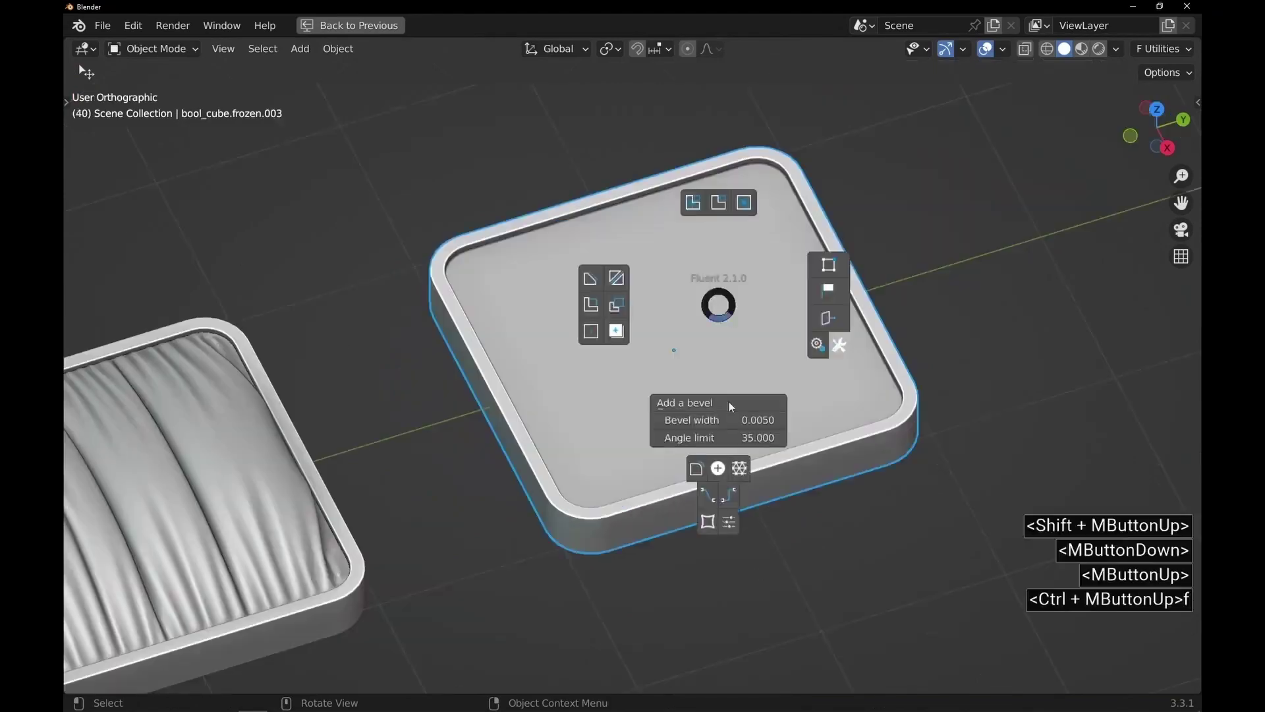
Step: Scale the cloth panel along X, then orbit bool_cube to inspect its repaired normals
left_click(729, 402)
key("Return")
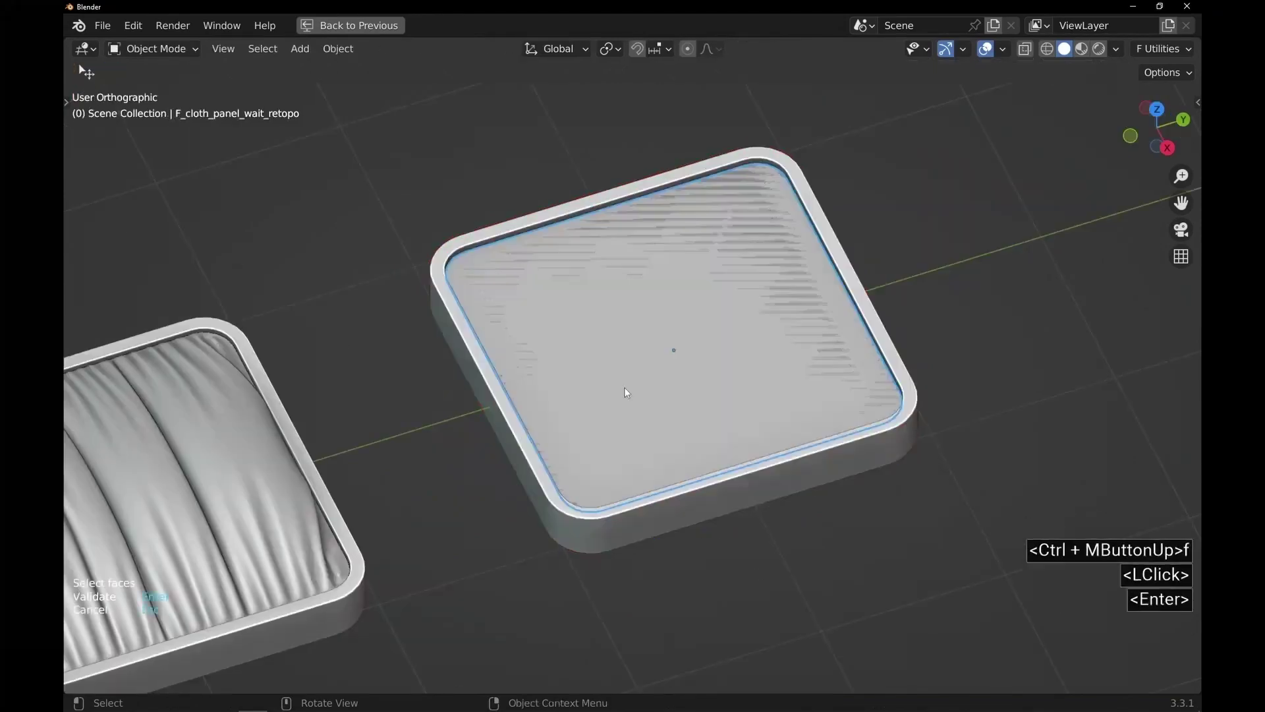
key("s")
key("x")
key("Return")
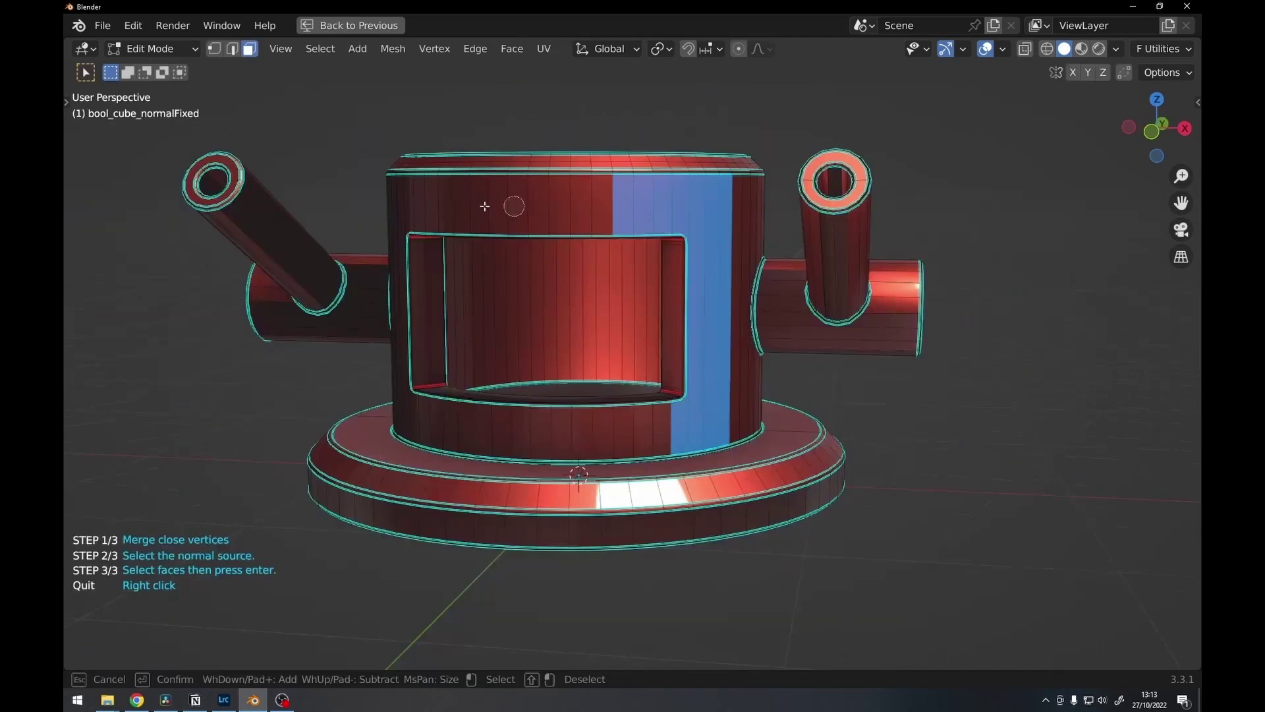
middle_click_drag(632, 356, 699, 369)
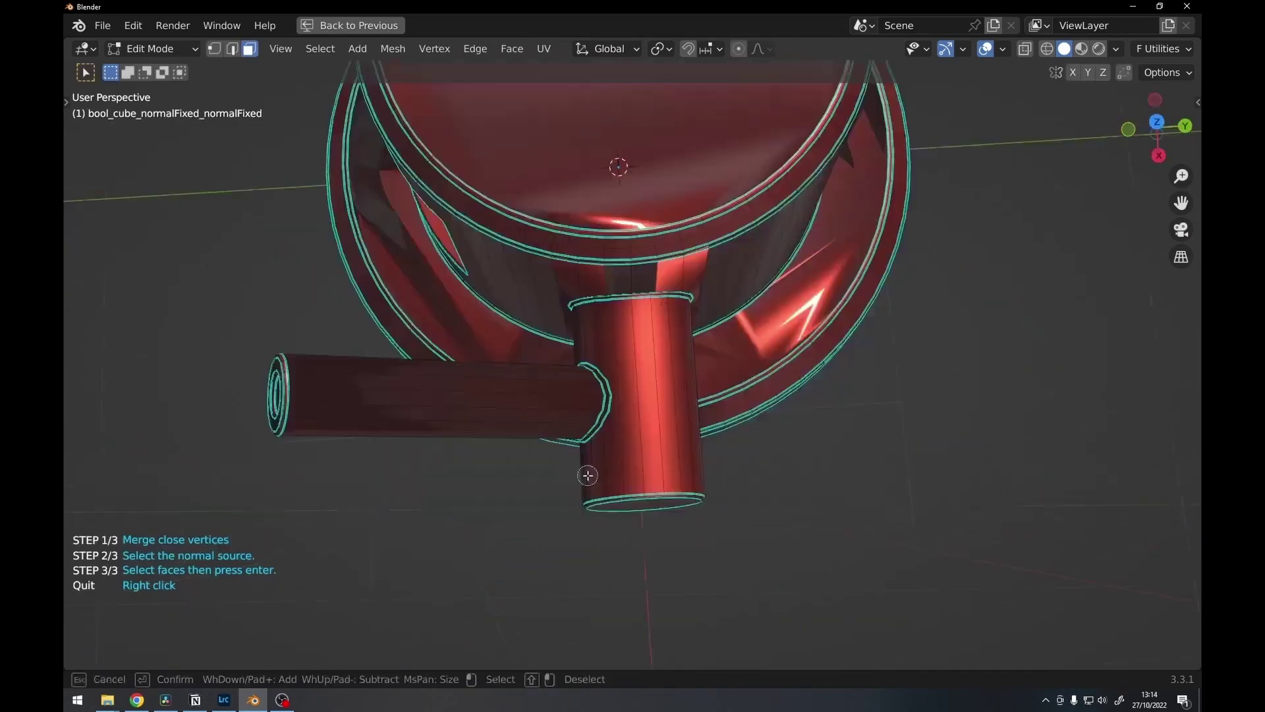
middle_click_drag(620, 330, 547, 442)
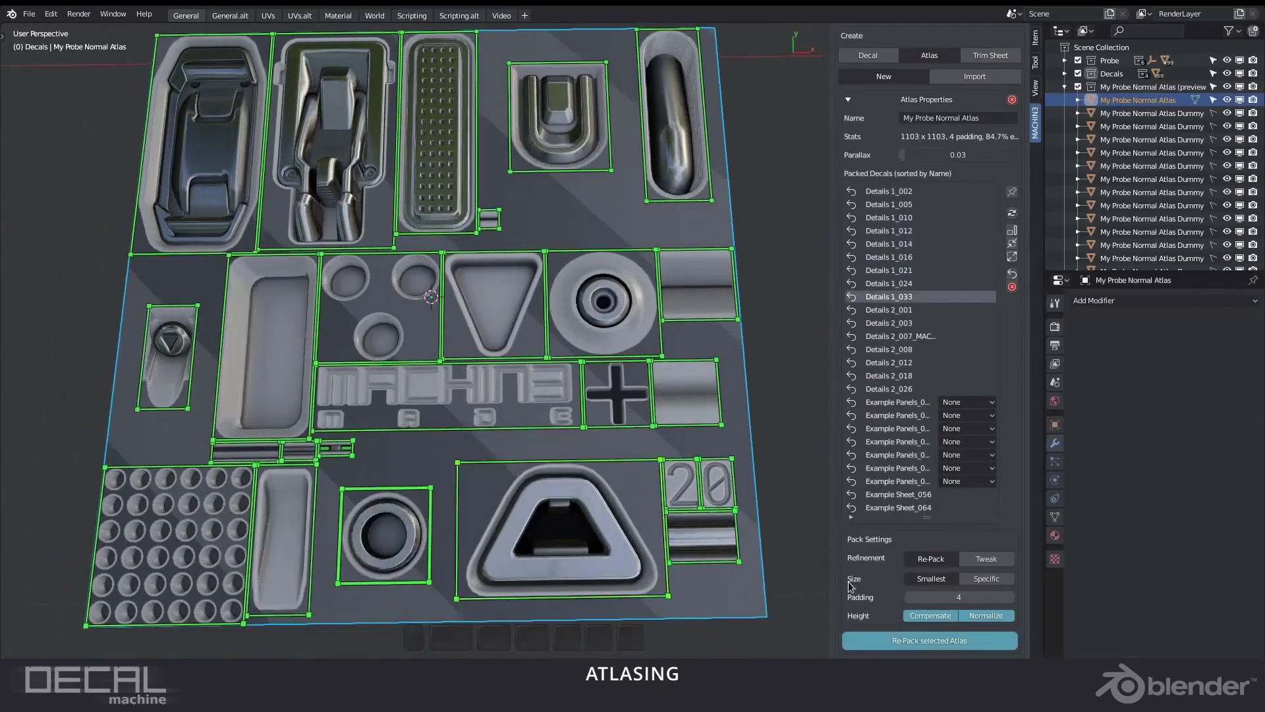
Step: Set Example Panels_001 pre-packing to Stretch and re-pack the selected atlas
left_click(961, 350)
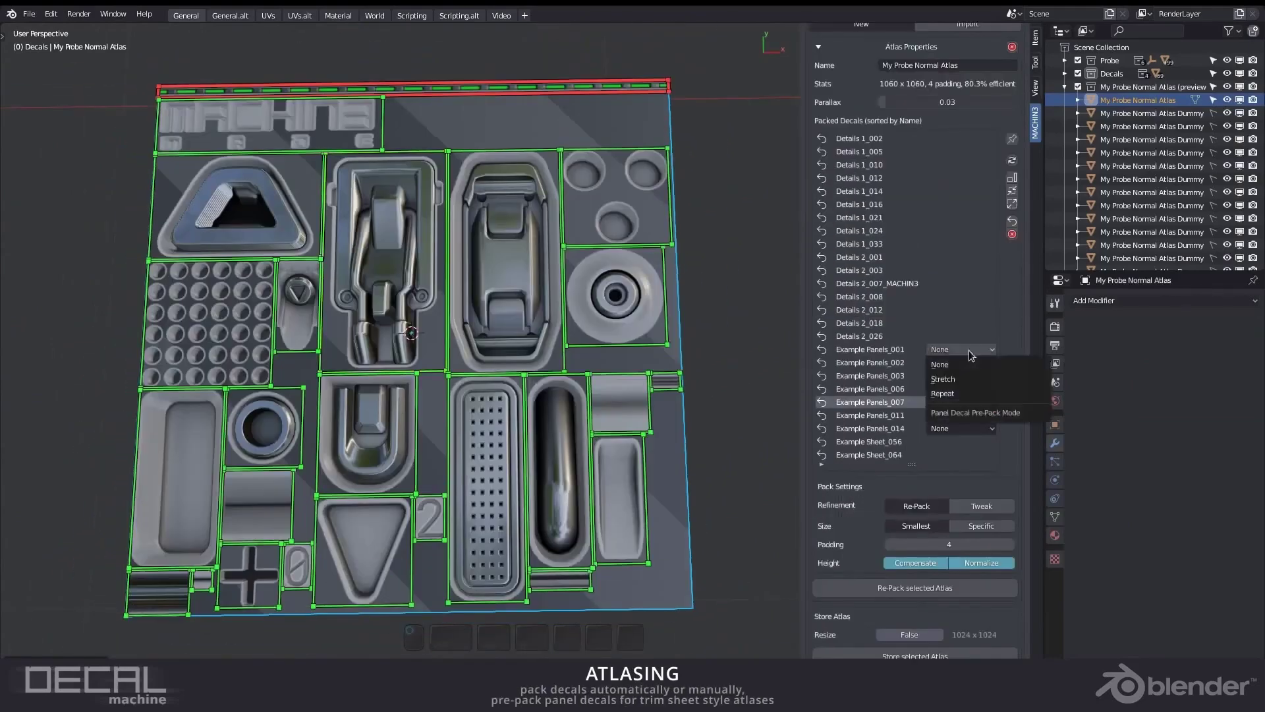
left_click(966, 406)
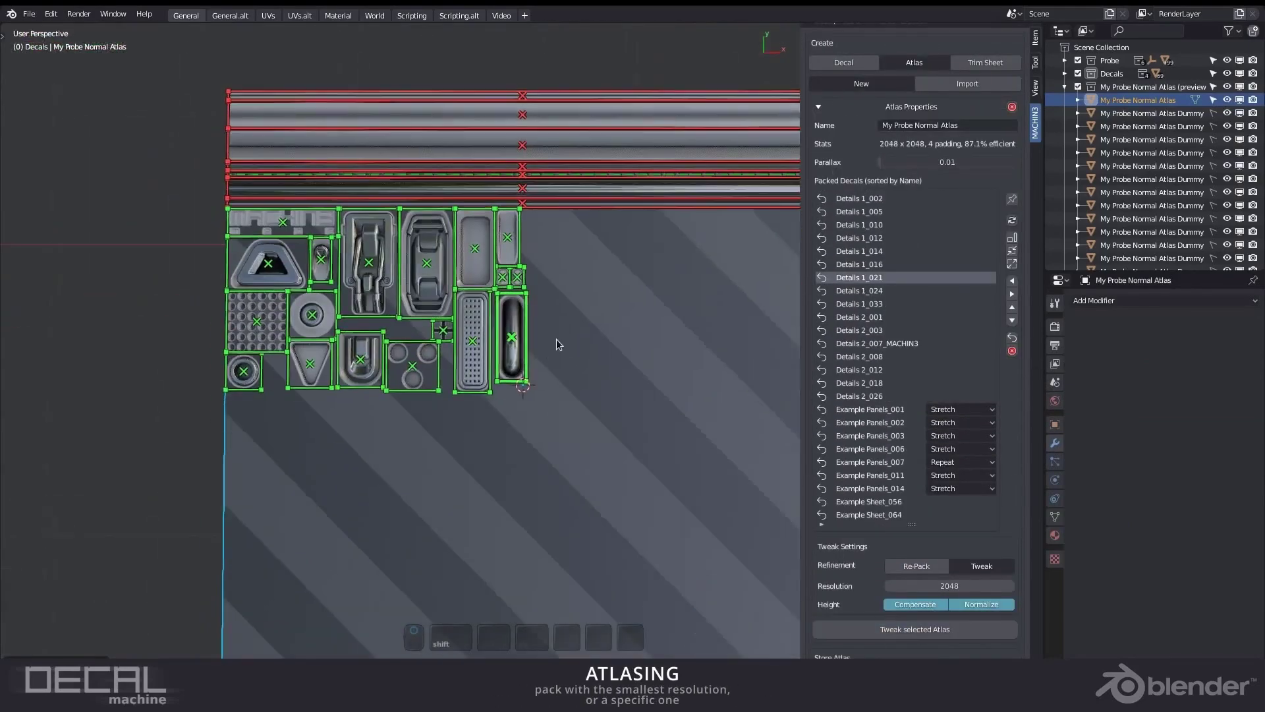
left_click(931, 614)
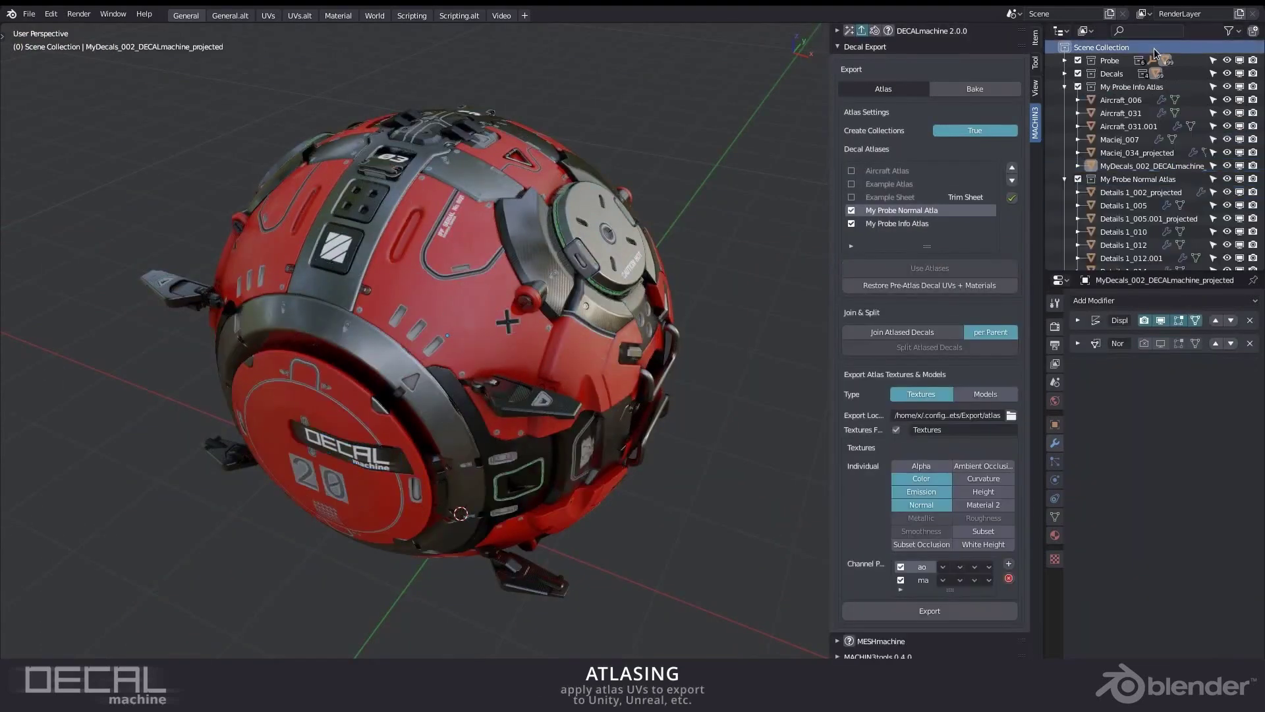
Step: Export My Probe Info Atlas with Subset Occlusion and White Height, then browse the PNGs
left_click(1103, 88)
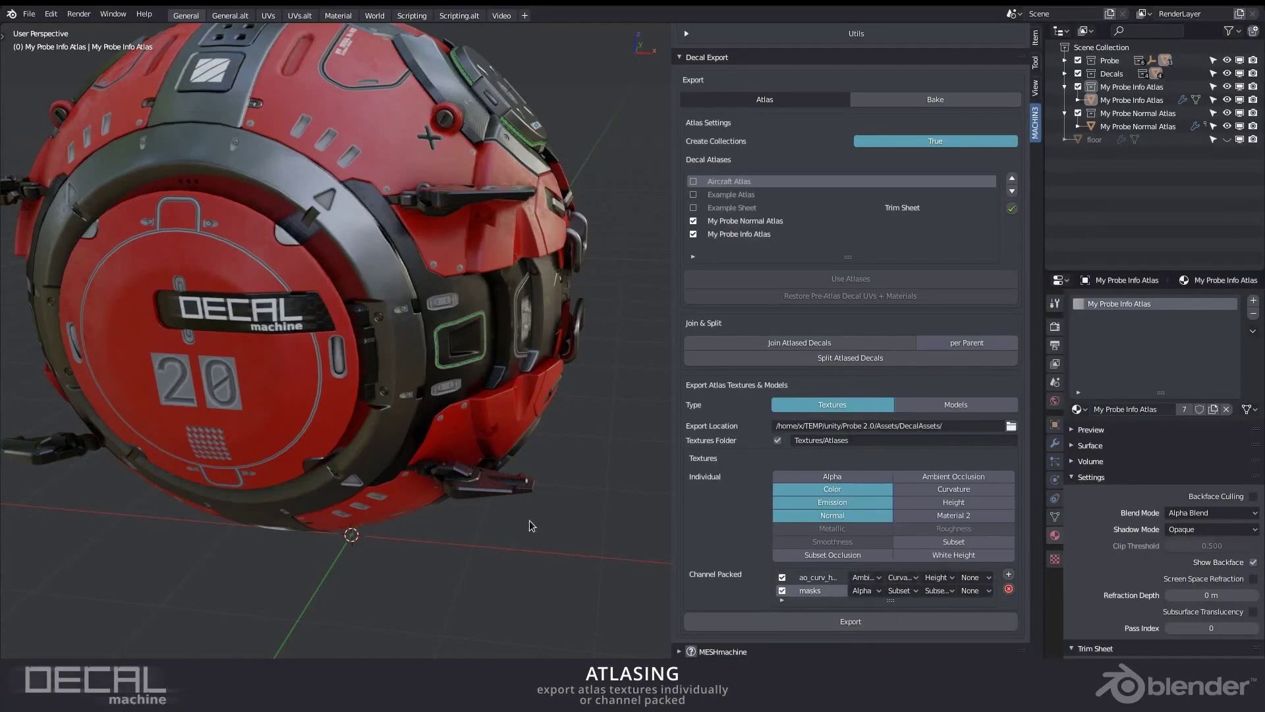
left_click_drag(824, 555, 923, 559)
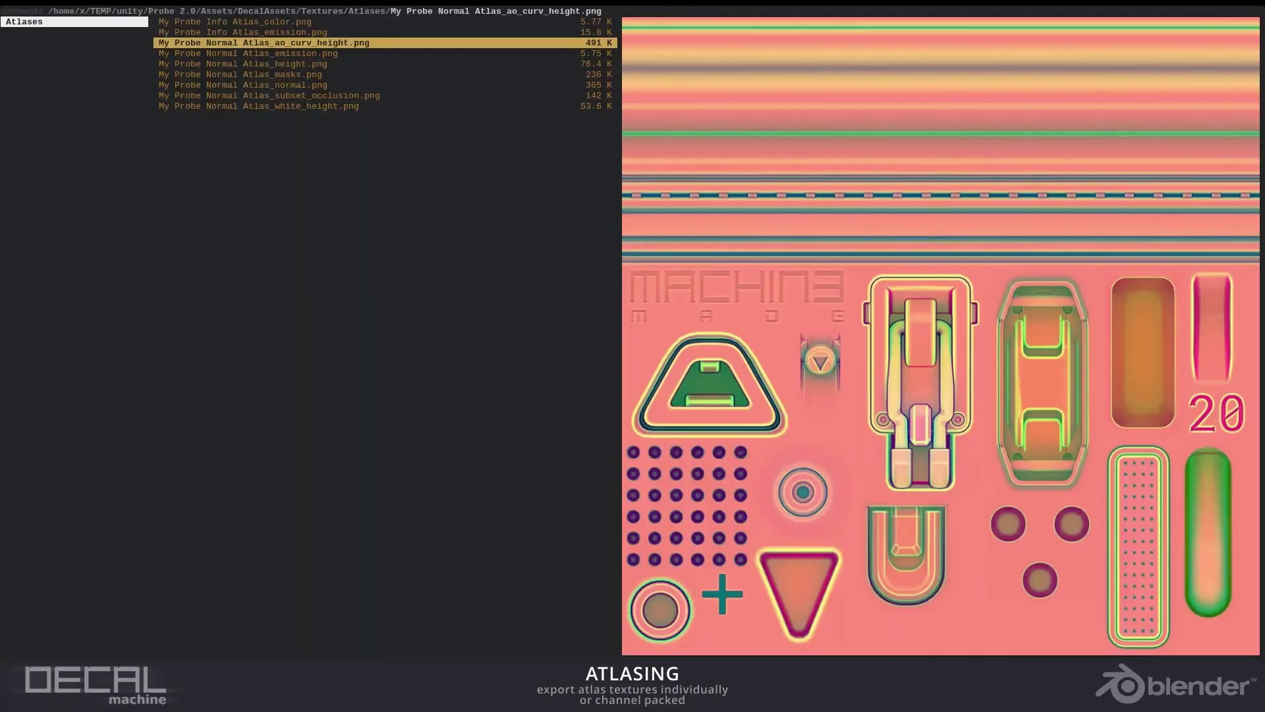
key("Down")
key("Down")
key("Down")
key("Down")
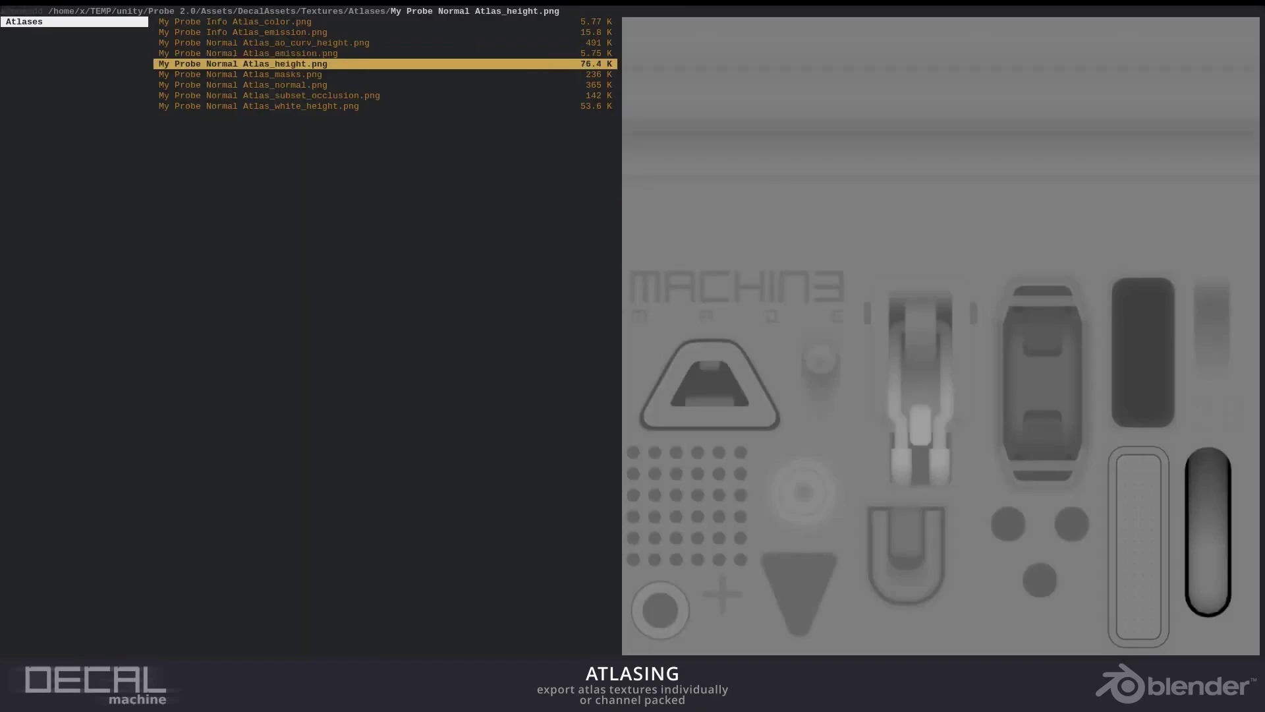